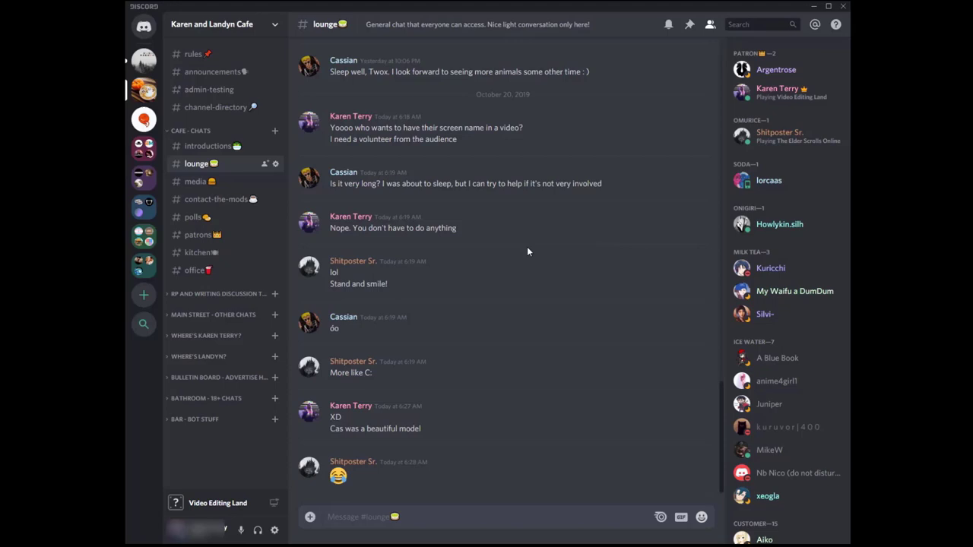
# Create a new server named "1 on 1 RP".
pyautogui.click(145, 296)
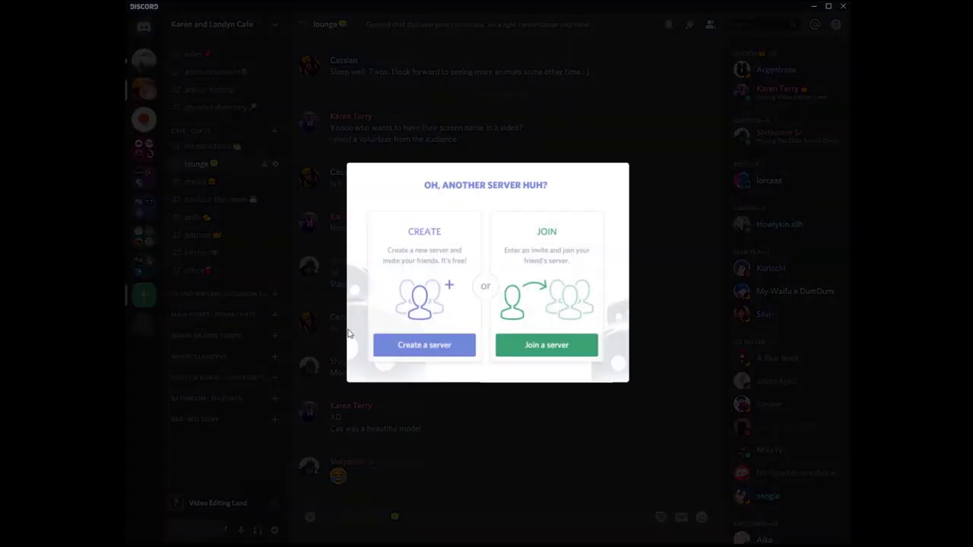
pyautogui.click(407, 349)
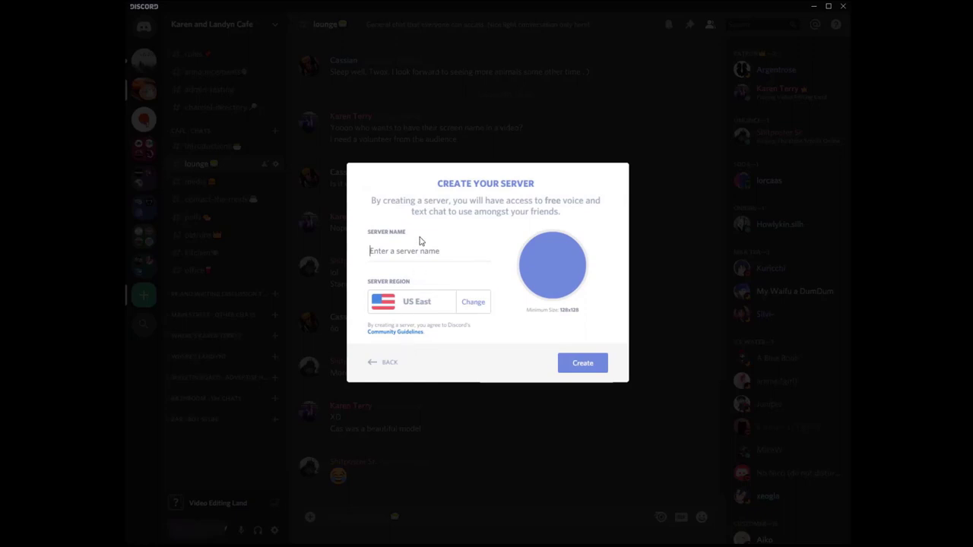
pyautogui.click(415, 251)
pyautogui.write('1 on 1 RP')
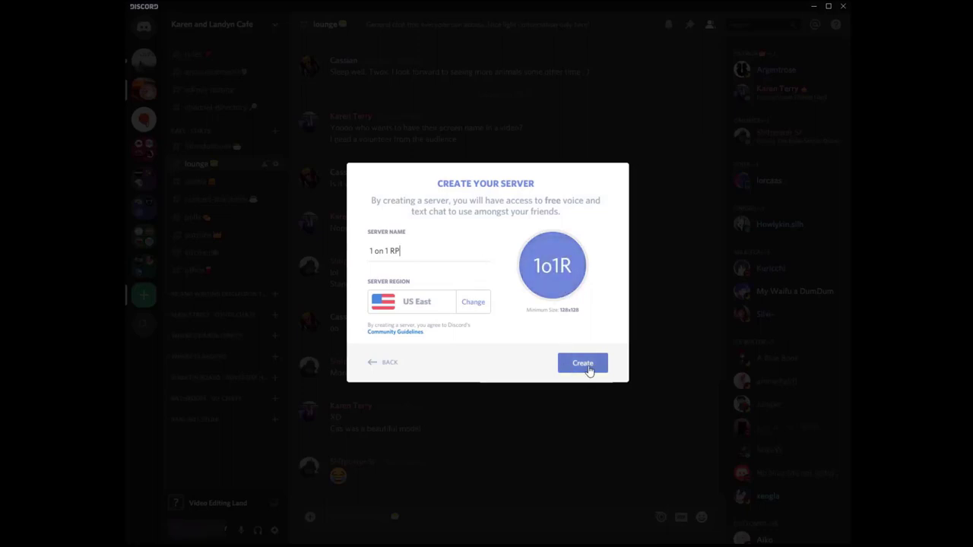
pyautogui.click(564, 368)
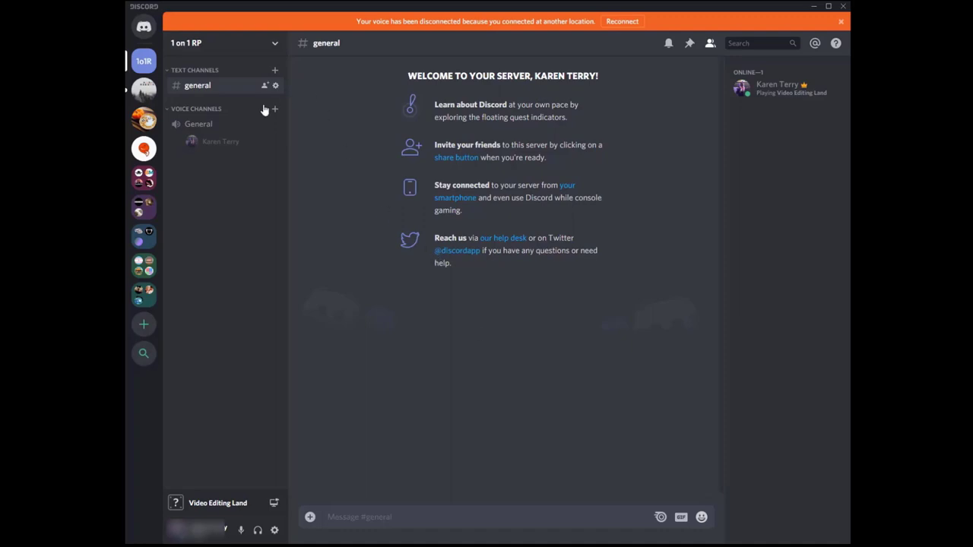
# Delete the General voice channel and the Voice Channels category from the new server.
pyautogui.rightClick(226, 124)
pyautogui.click(257, 222)
pyautogui.click(575, 306)
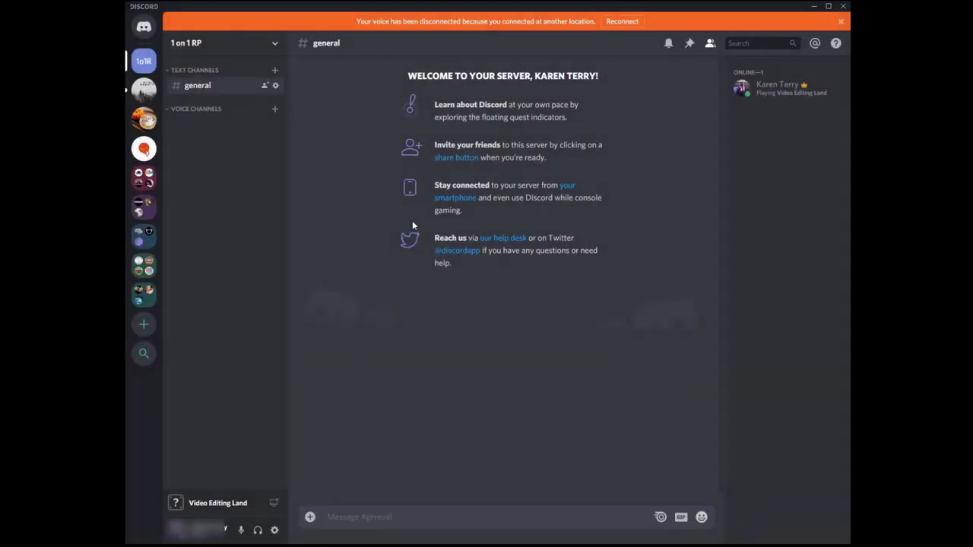
pyautogui.rightClick(206, 111)
pyautogui.click(264, 213)
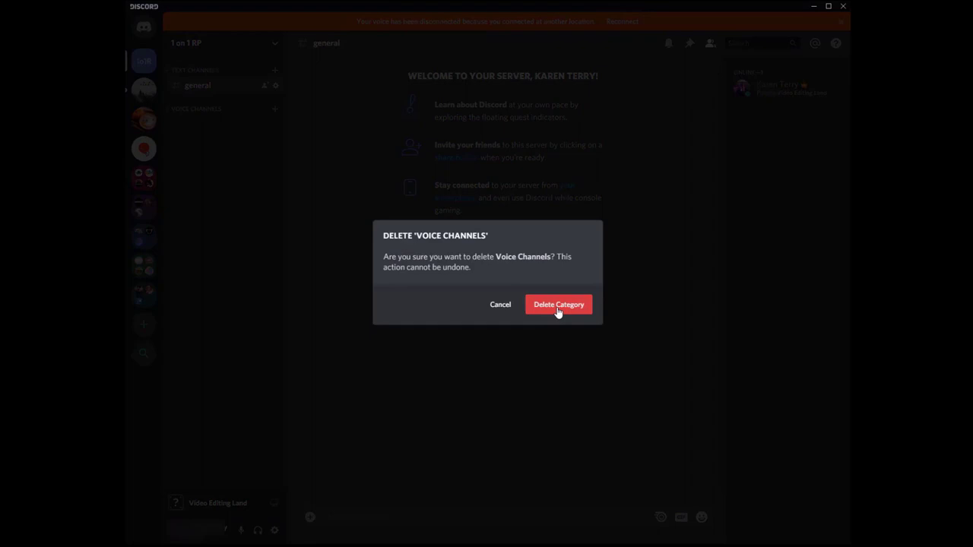
pyautogui.click(559, 307)
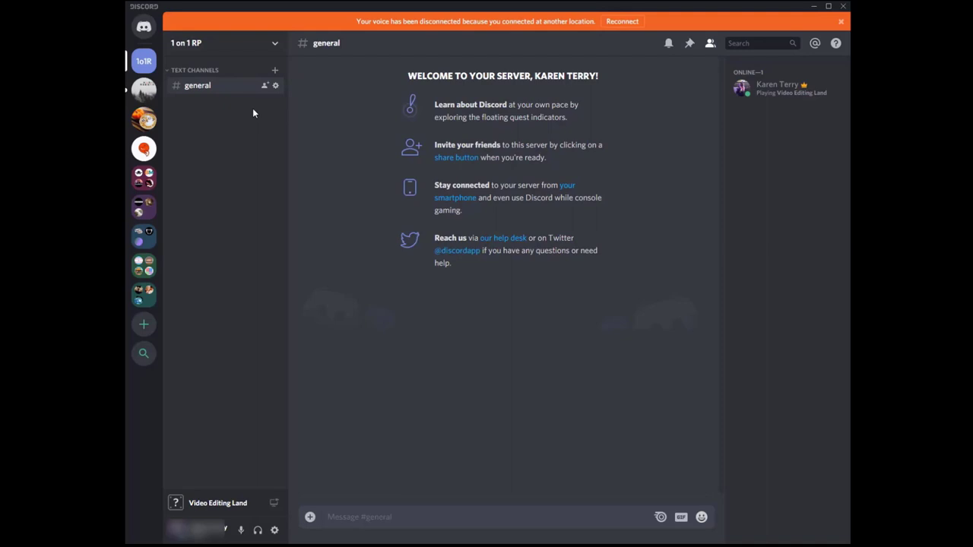
# Rename the Text Channels category to "OOC" and save the change.
pyautogui.rightClick(226, 72)
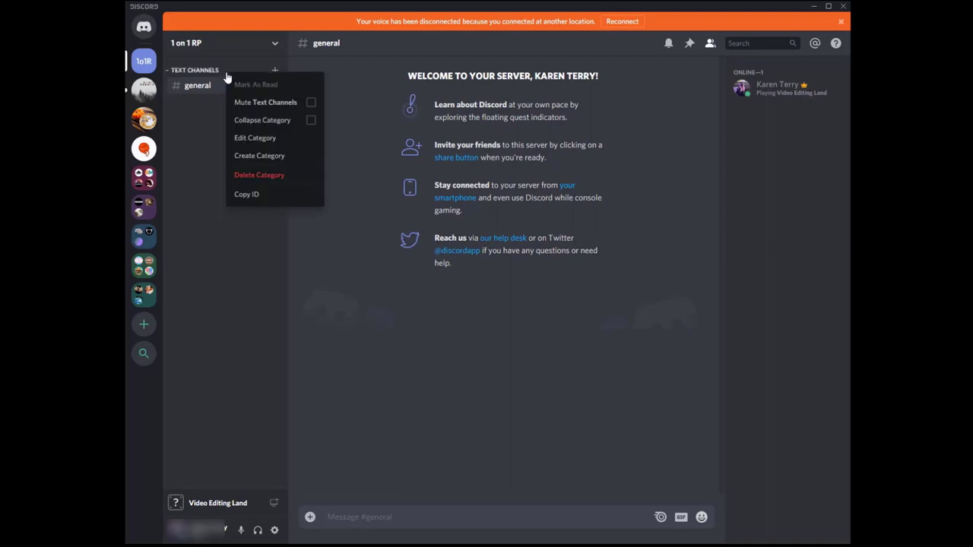
pyautogui.click(267, 143)
pyautogui.press('BackSpace')
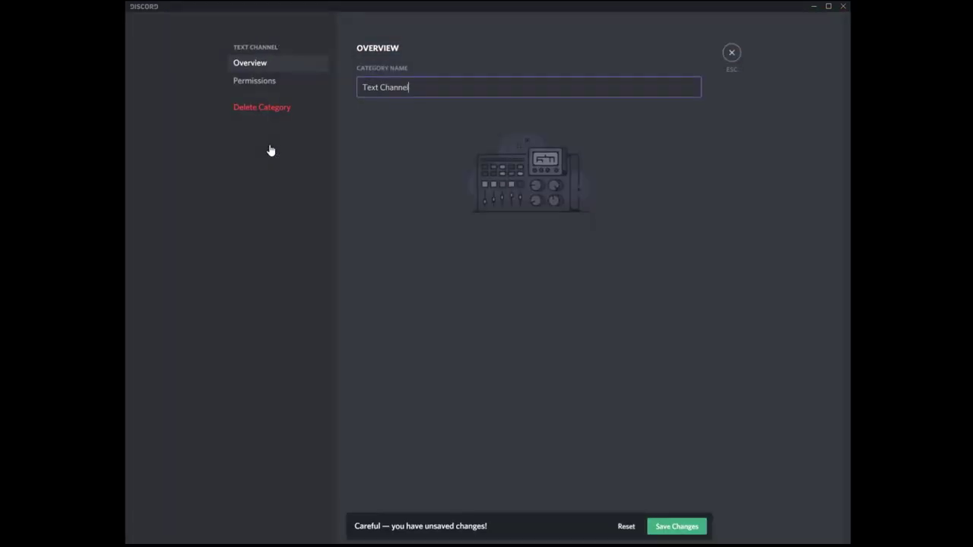
pyautogui.press('BackSpace')
pyautogui.press('BackSpace')
pyautogui.press('BackSpace')
pyautogui.press('BackSpace')
pyautogui.press('BackSpace')
pyautogui.press('BackSpace')
pyautogui.press('BackSpace')
pyautogui.press('BackSpace')
pyautogui.press('BackSpace')
pyautogui.press('BackSpace')
pyautogui.press('BackSpace')
pyautogui.press('BackSpace')
pyautogui.write('ooc')
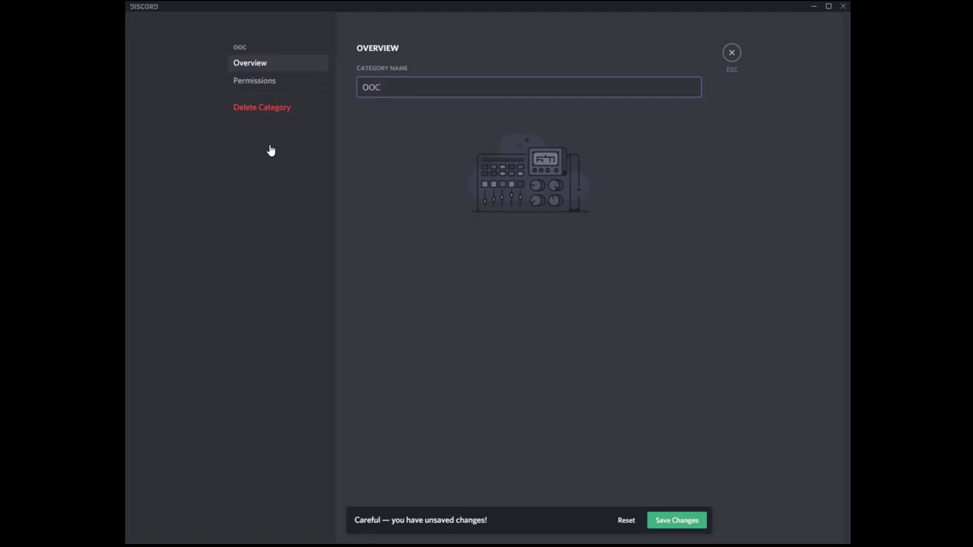
pyautogui.click(676, 520)
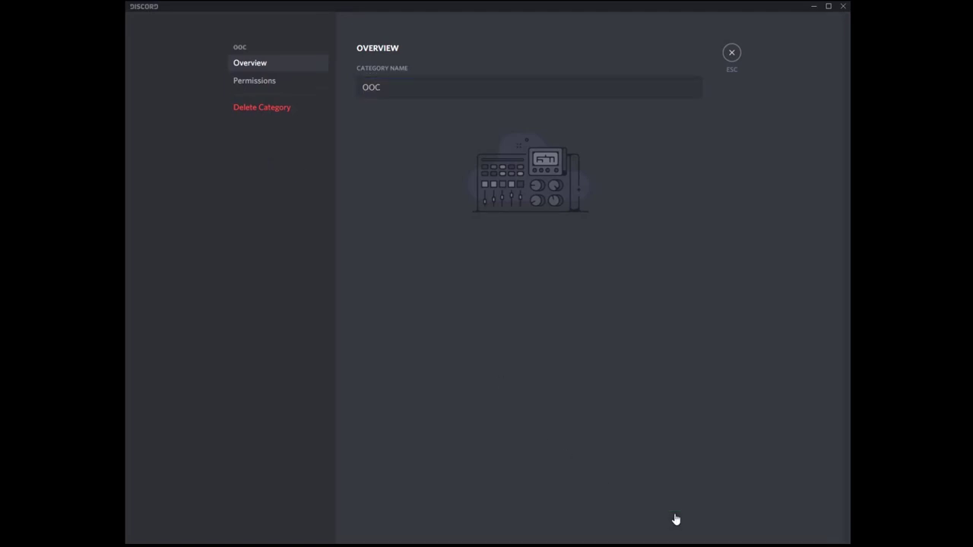
pyautogui.click(731, 53)
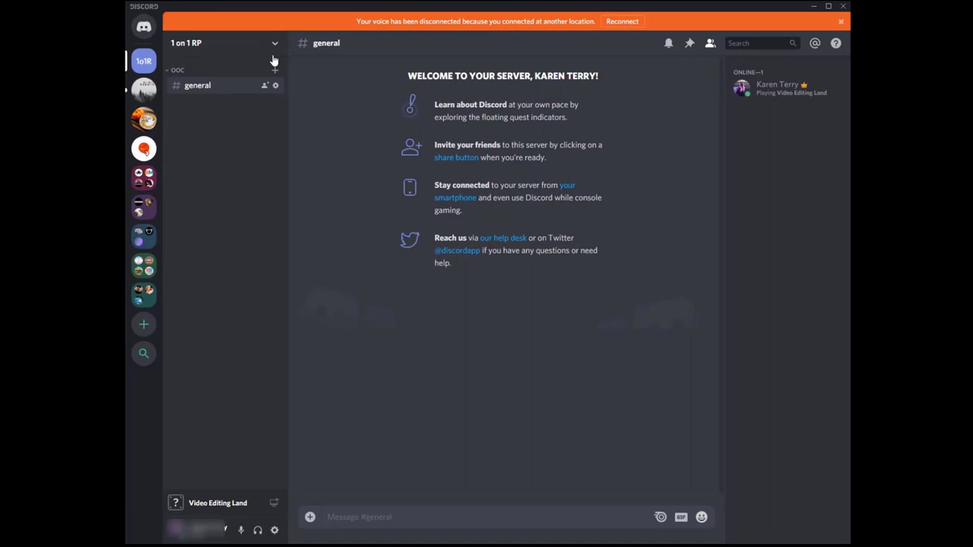
# Create a new category named "IC" in the server.
pyautogui.click(275, 45)
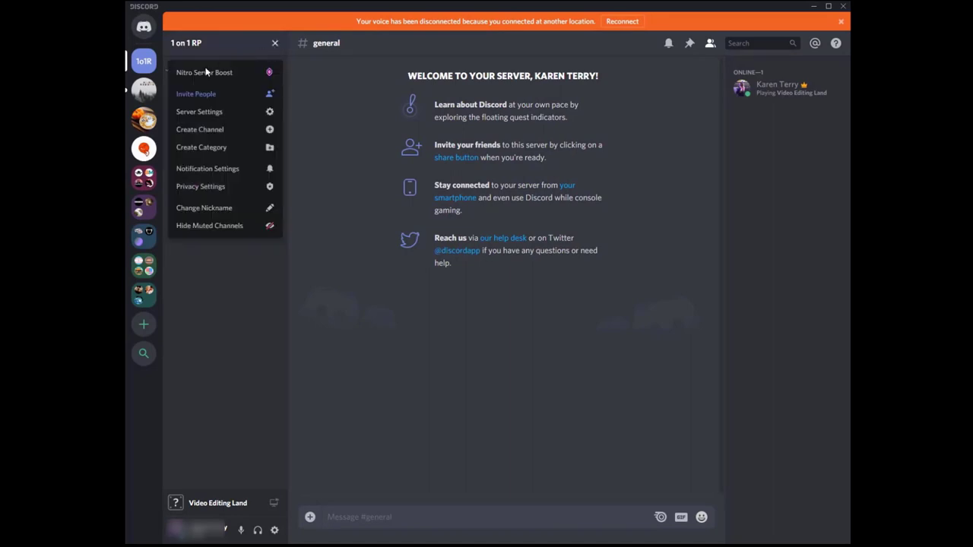
pyautogui.click(200, 152)
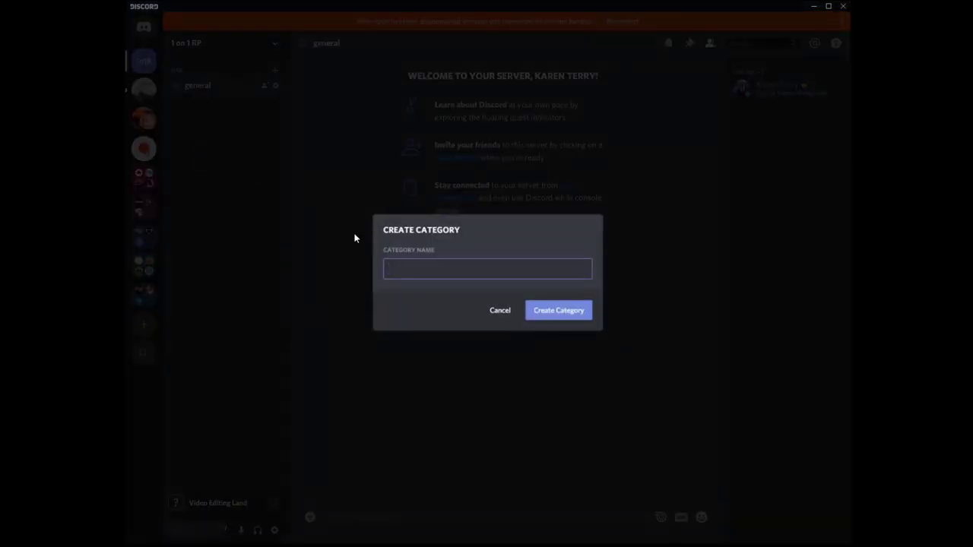
pyautogui.write('IC')
pyautogui.click(551, 314)
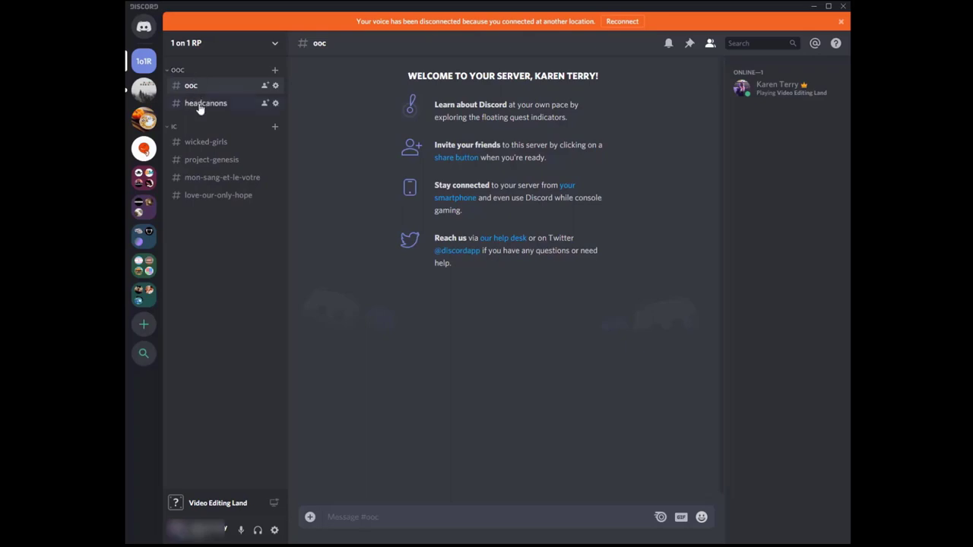
# View the headcanons channel and the wicked-girls channel in the server.
pyautogui.click(200, 106)
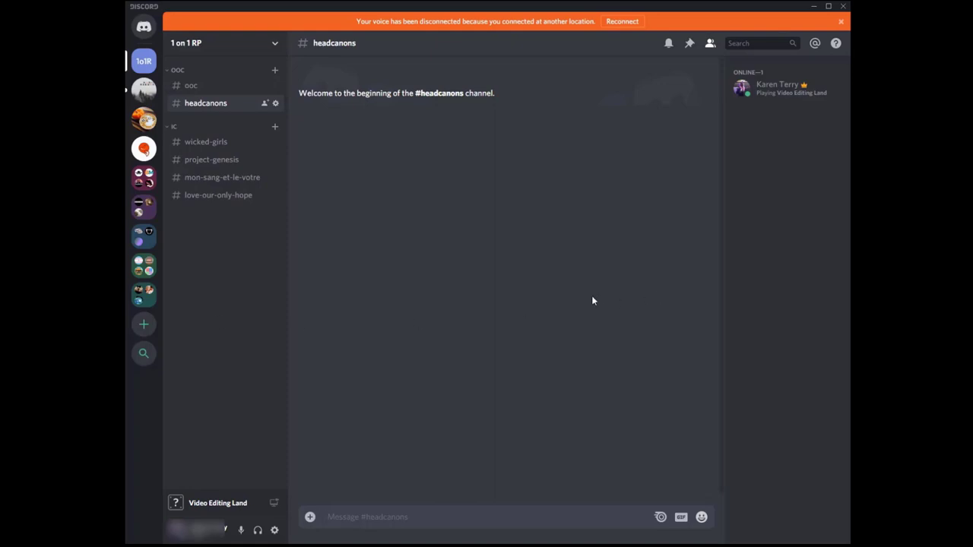
pyautogui.click(215, 147)
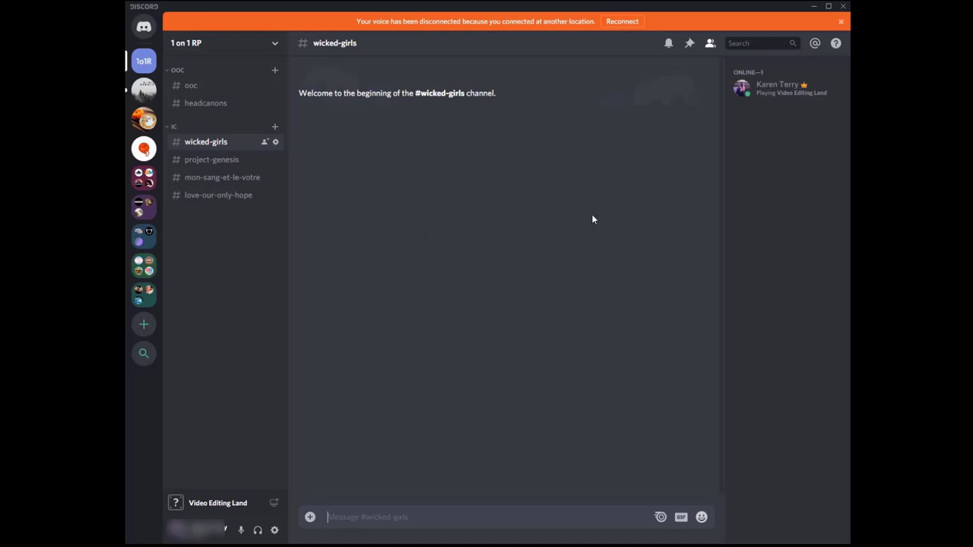
# Create a group DM from the open direct message conversation, adding a second friend found by username.
pyautogui.click(144, 29)
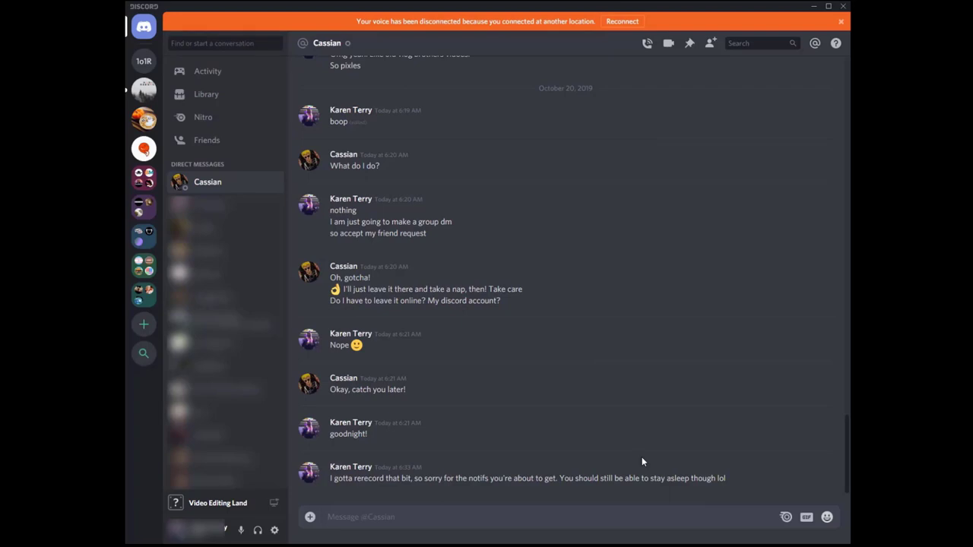
pyautogui.click(709, 43)
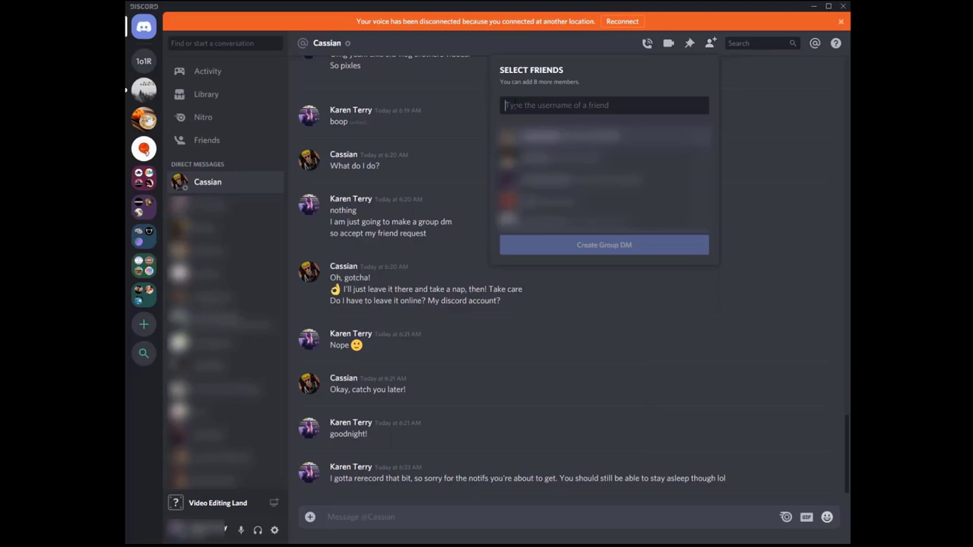
pyautogui.write('trog')
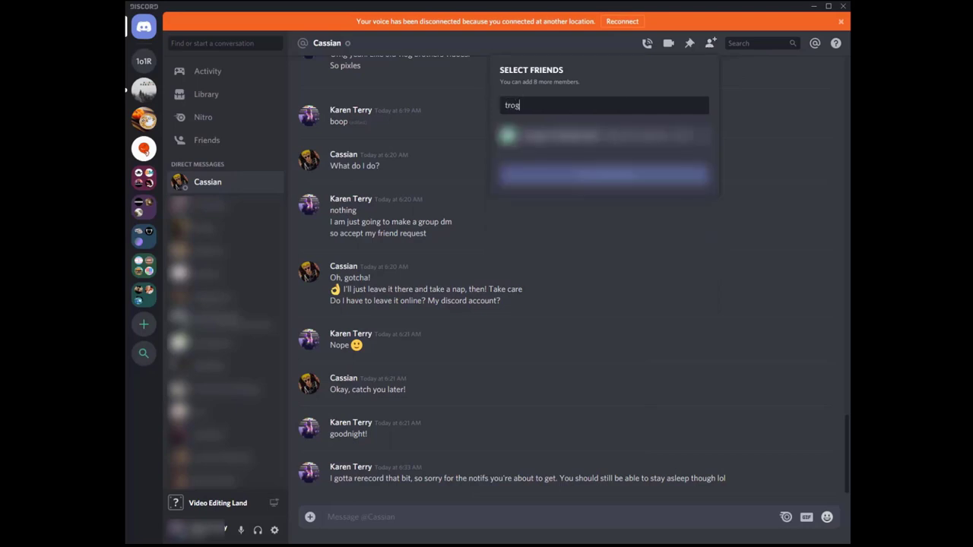
pyautogui.click(538, 138)
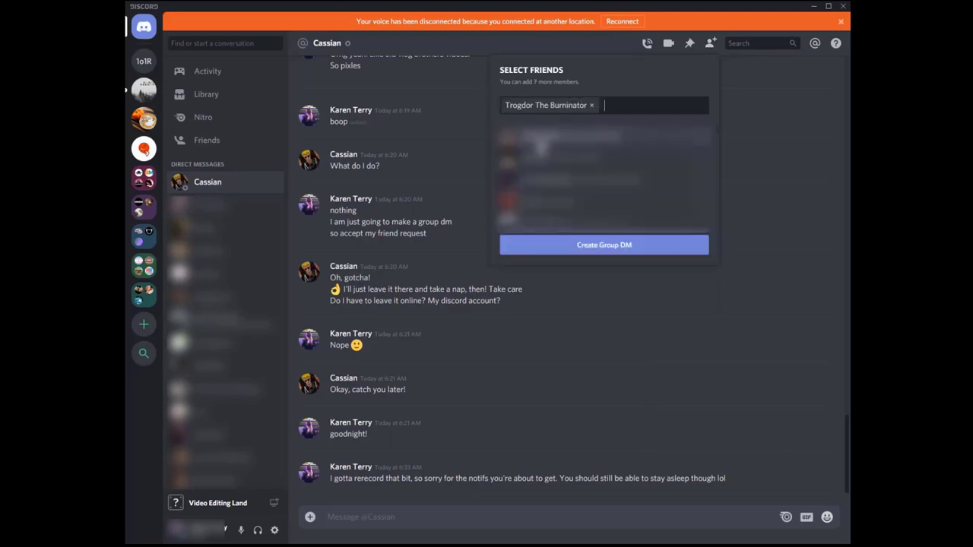
pyautogui.click(586, 253)
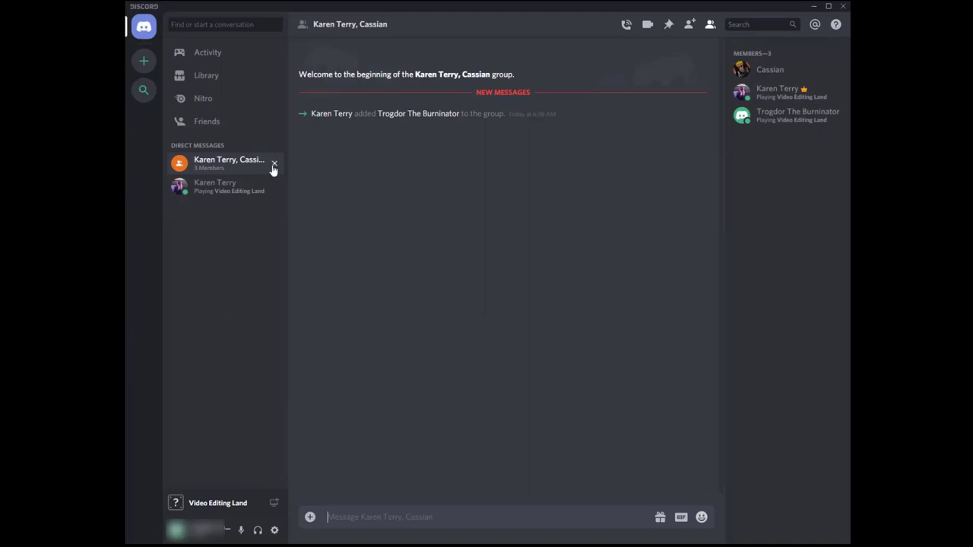
# Leave the three-member group DM from the added friend's account.
pyautogui.click(272, 164)
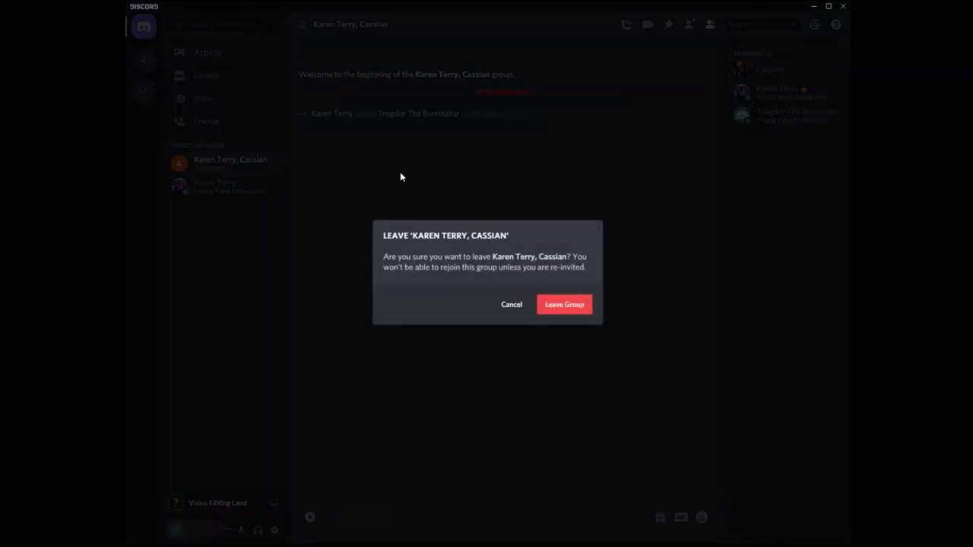
pyautogui.click(556, 305)
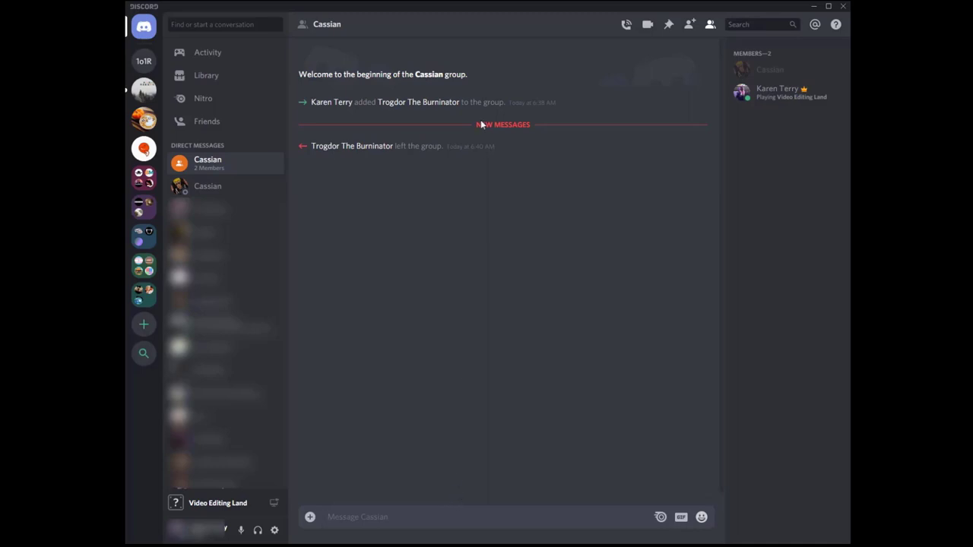
# Rename the remaining two-member group DM to "Roleplay".
pyautogui.click(336, 26)
pyautogui.write('Roleplay')
pyautogui.press('Return')
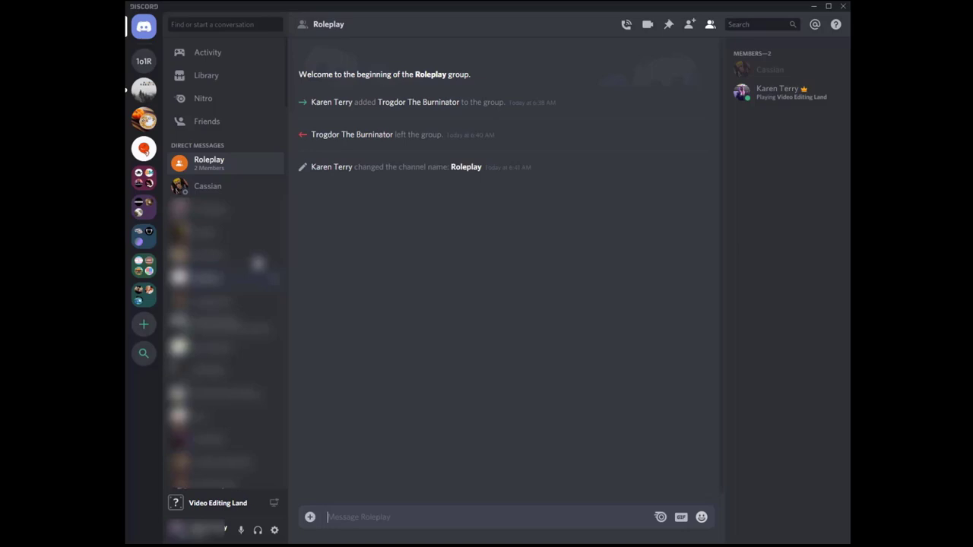
# Compare the one-to-one direct message conversation with the Roleplay group DM.
pyautogui.click(228, 192)
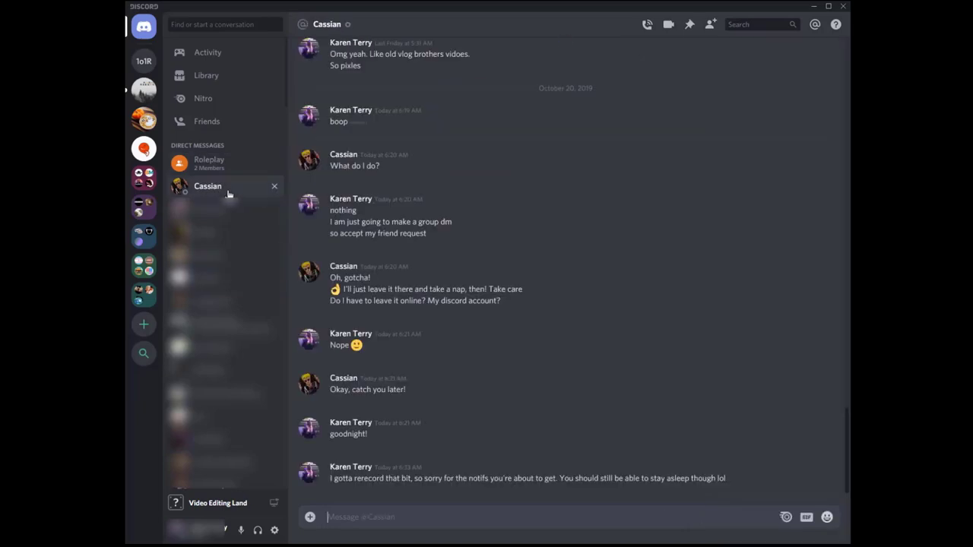
pyautogui.click(237, 165)
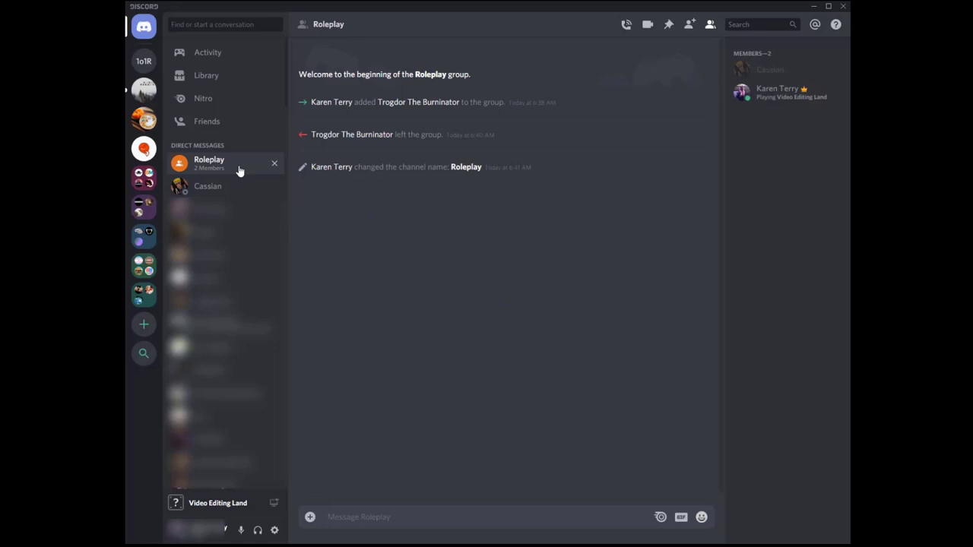